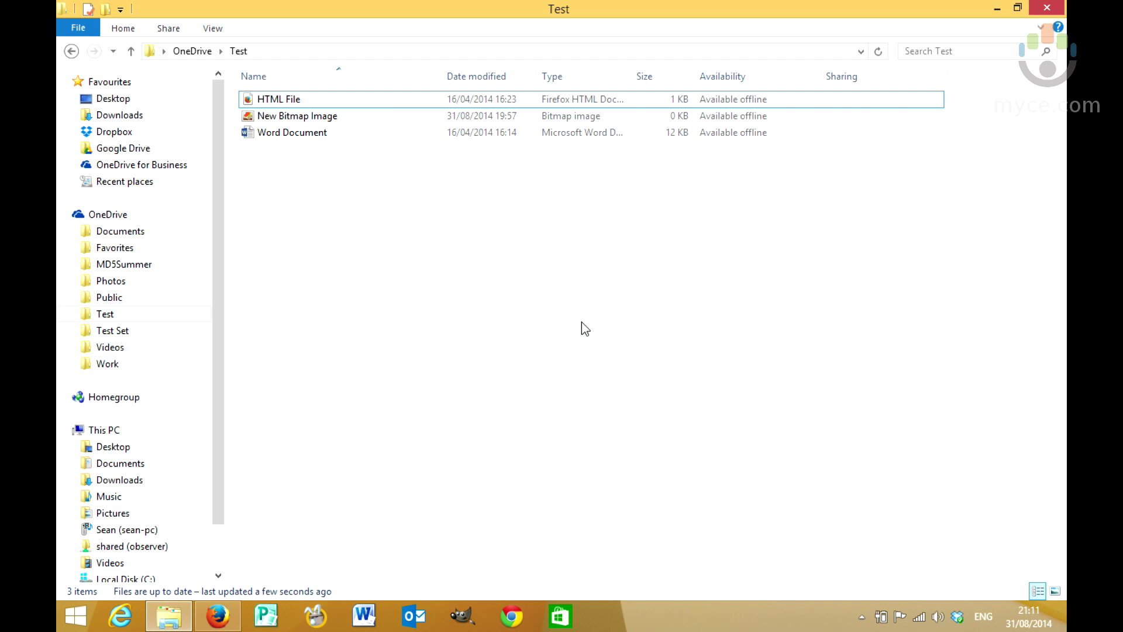
- Create a new Microsoft Excel Worksheet named Excel File in the OneDrive Test folder
{"action": "right_click", "coordinate": [425, 264]}
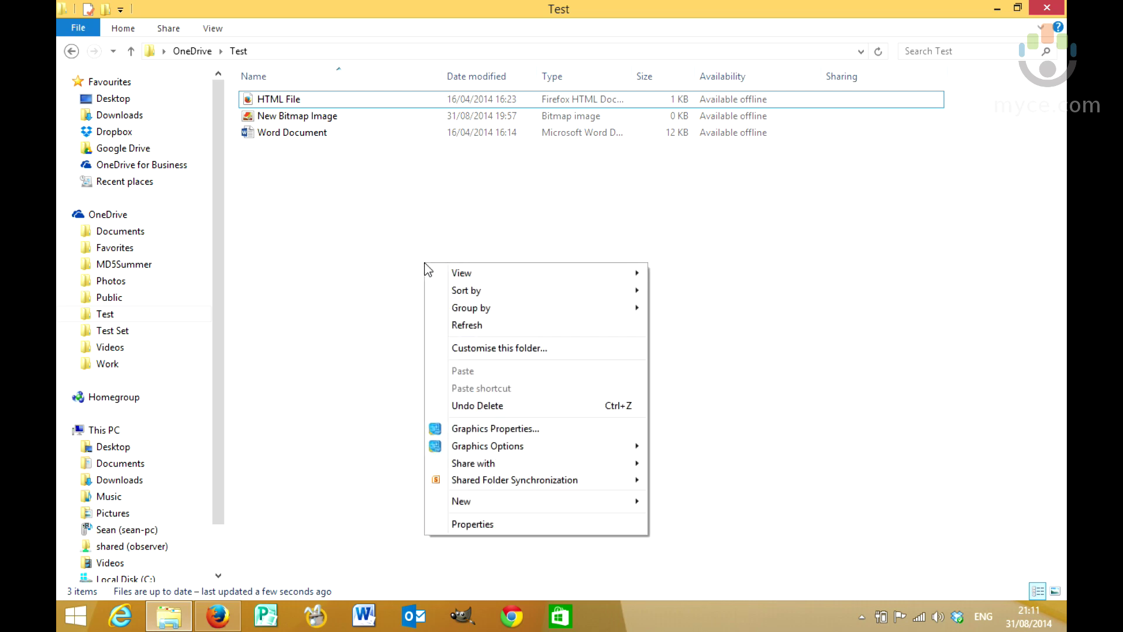
{"action": "mouse_move", "coordinate": [535, 502]}
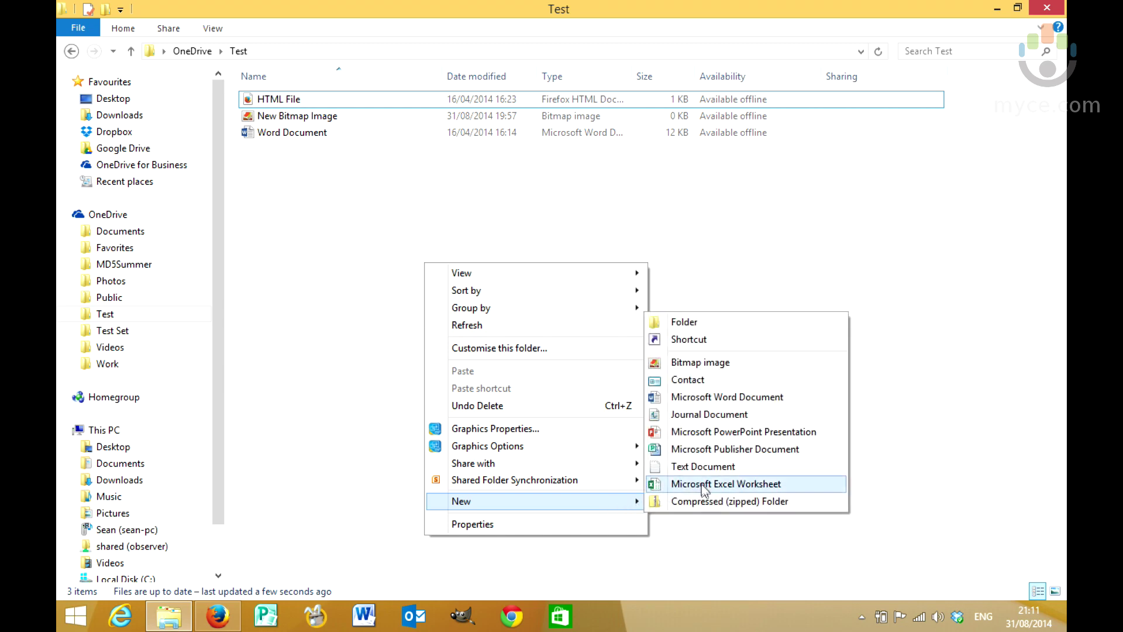
{"action": "left_click", "coordinate": [702, 486]}
{"action": "type", "text": "E"}
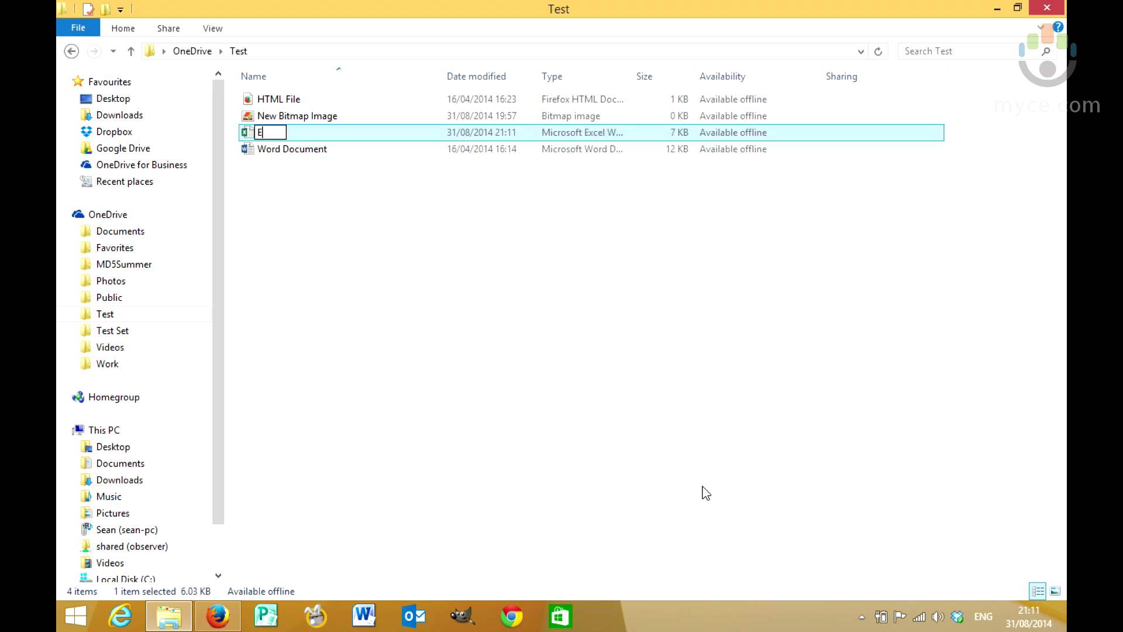
{"action": "type", "text": "xcel Fil"}
{"action": "key", "text": "Return"}
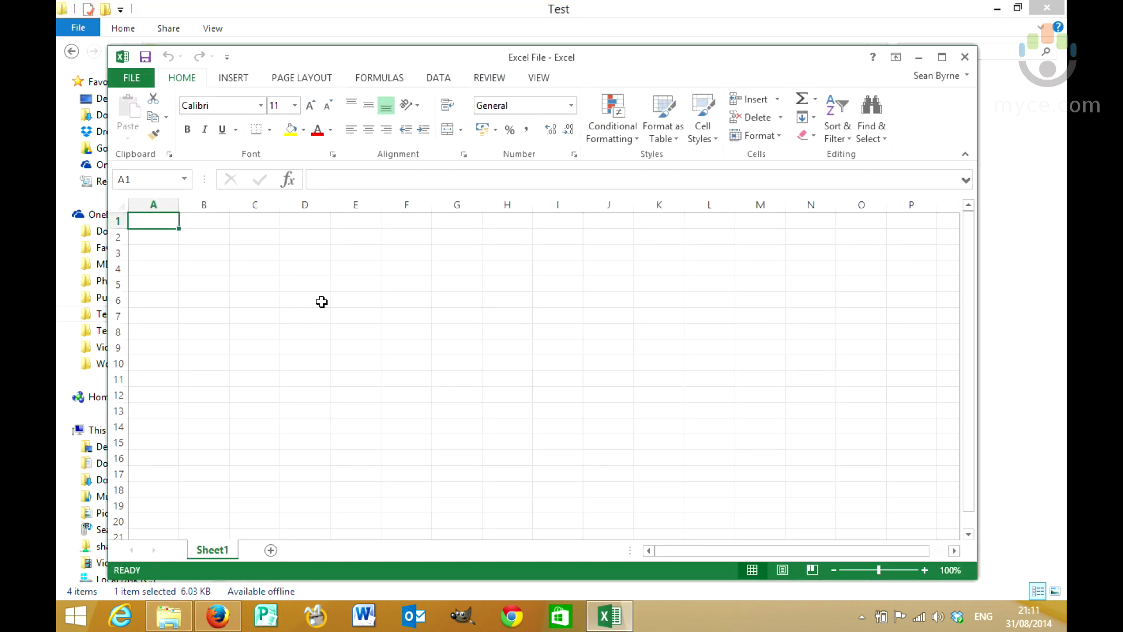
{"action": "type", "text": "1"}
- Enter the values 1, 2, 3, 4 down cells A1 to A4
{"action": "key", "text": "Return"}
{"action": "type", "text": "2"}
{"action": "key", "text": "Return"}
{"action": "type", "text": "3"}
{"action": "key", "text": "Return"}
{"action": "type", "text": "4"}
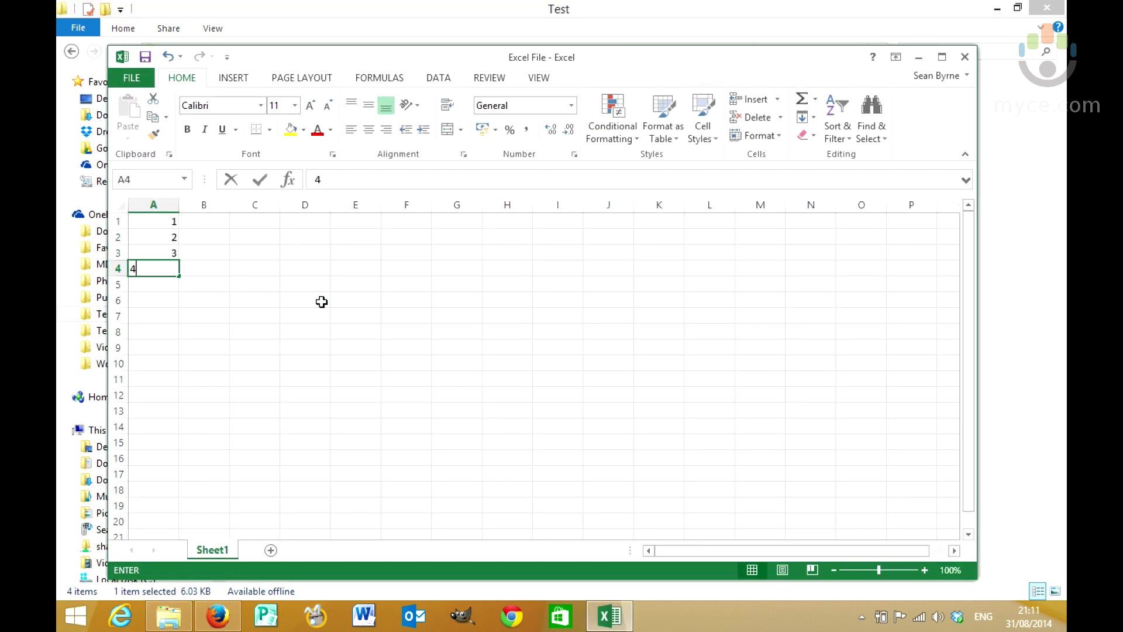
{"action": "key", "text": "Return"}
{"action": "type", "text": "=s"}
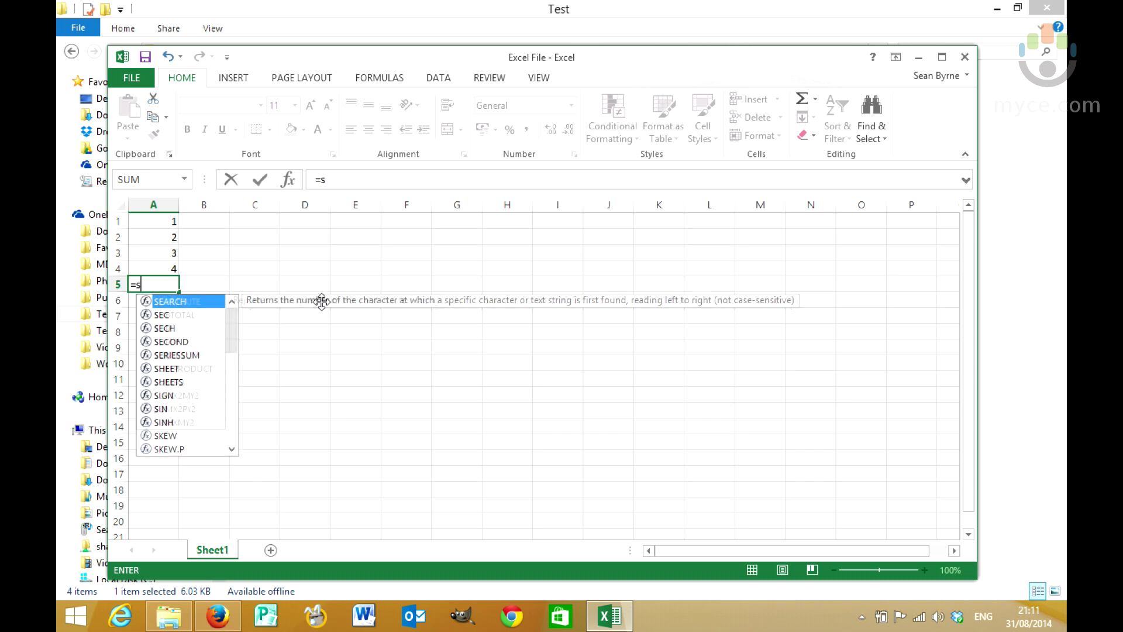
{"action": "type", "text": "um("}
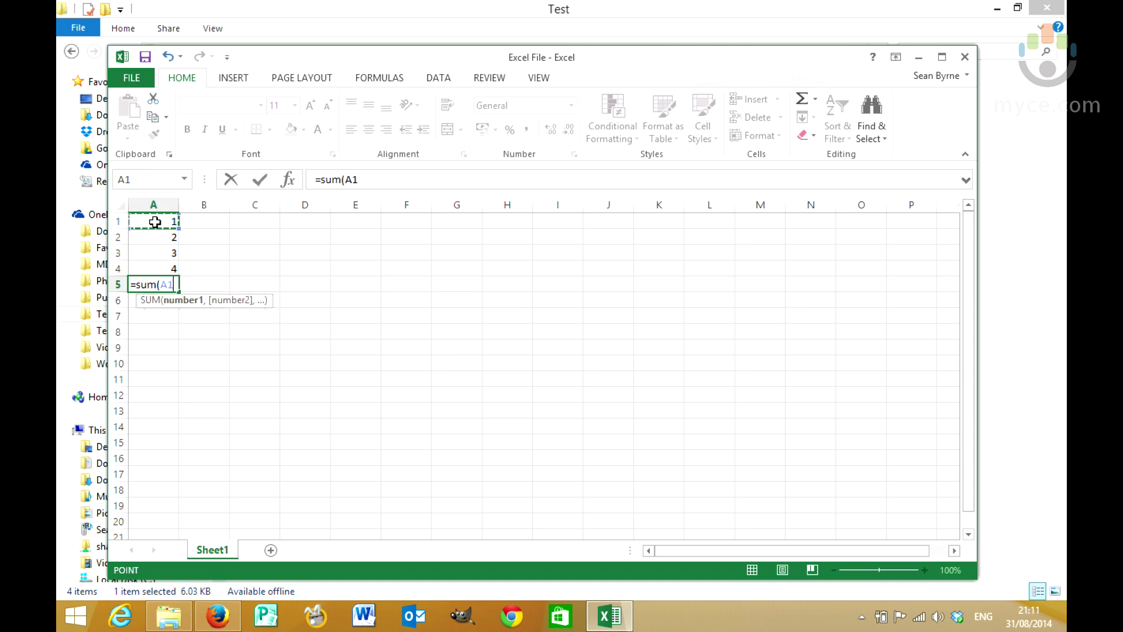
- Sum A1:A4 into A5 to show 10, then close the workbook
{"action": "left_click_drag", "start_coordinate": [153, 222], "coordinate": [155, 265]}
{"action": "key", "text": "Return"}
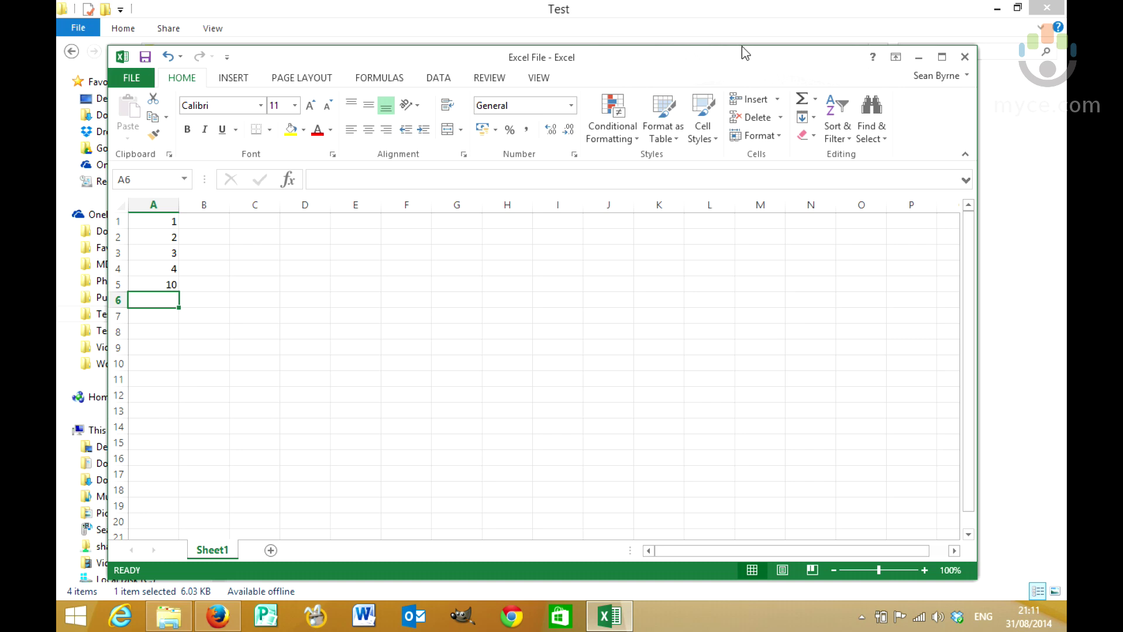
{"action": "left_click", "coordinate": [966, 57]}
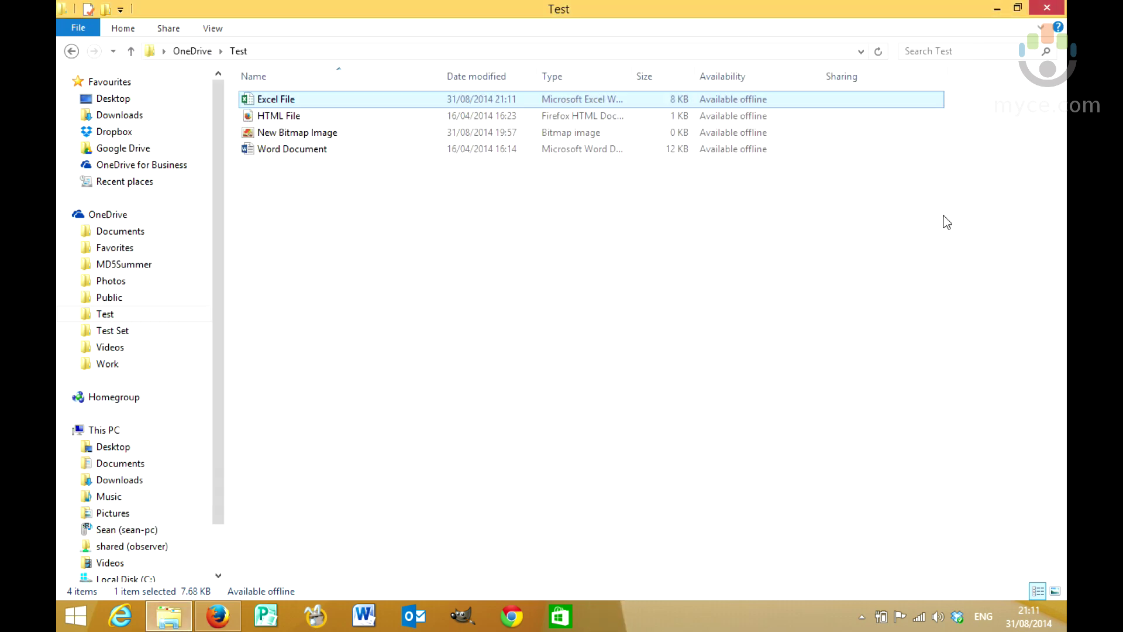
- From the OneDrive tray icon, bring up the OneDrive Files page on the web in Firefox
{"action": "left_click", "coordinate": [862, 618]}
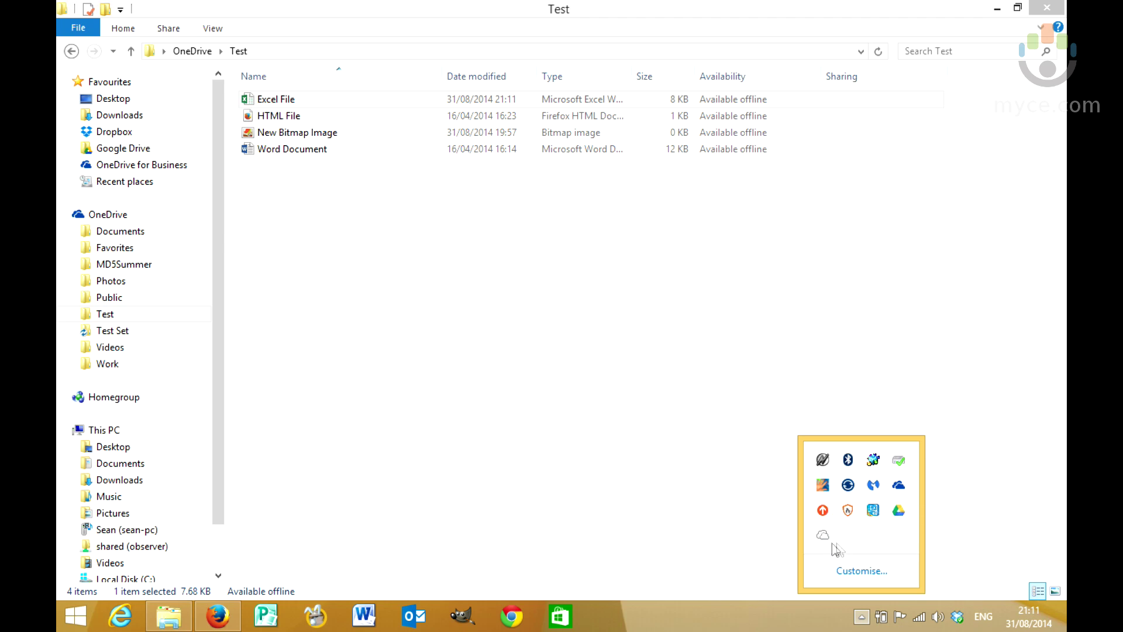
{"action": "left_click", "coordinate": [672, 524]}
{"action": "left_click", "coordinate": [217, 617]}
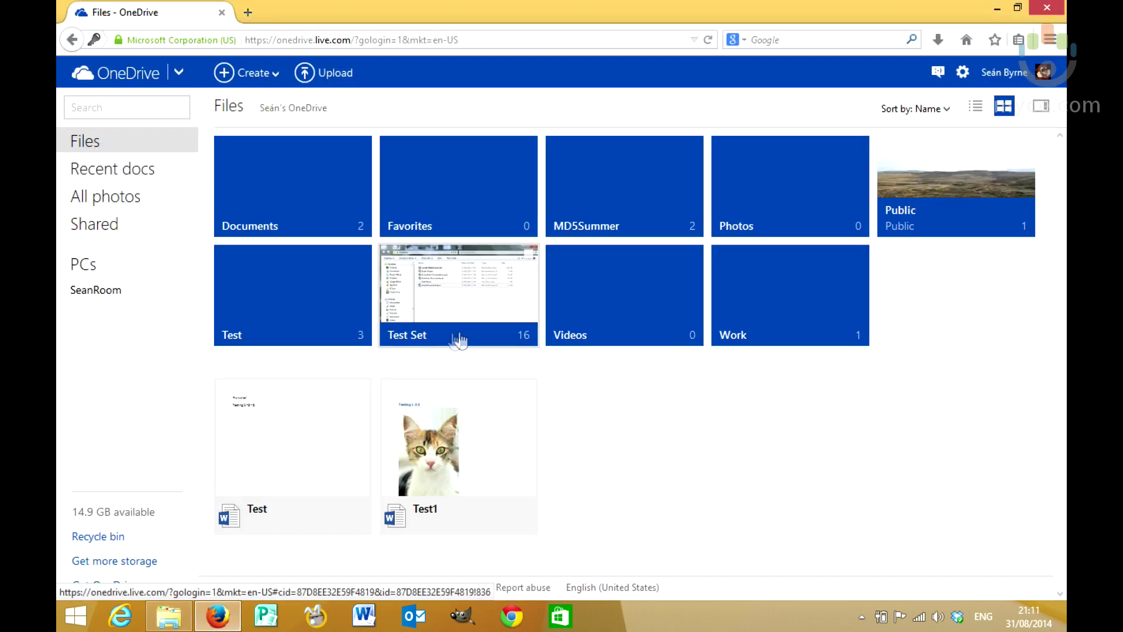
- Open the Test folder online and Excel File in Excel Online
{"action": "left_click", "coordinate": [311, 322]}
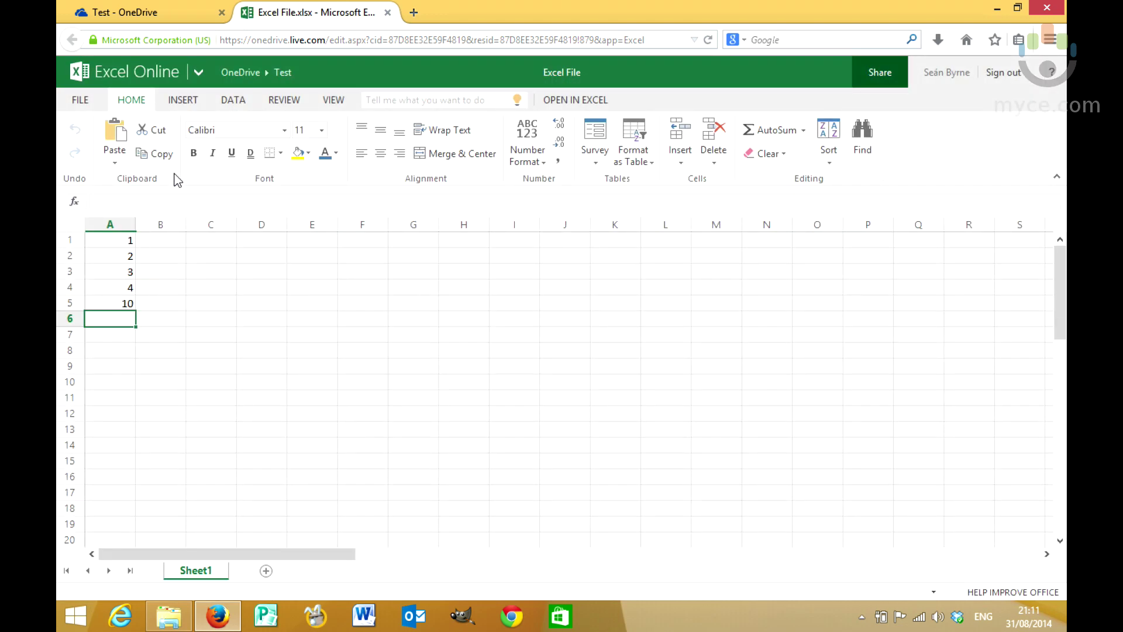
- Enter four values down B1 to B4, ending with 5 in B4
{"action": "key", "text": "Up"}
{"action": "key", "text": "Up"}
{"action": "key", "text": "Up"}
{"action": "key", "text": "Up"}
{"action": "key", "text": "Up"}
{"action": "key", "text": "Right"}
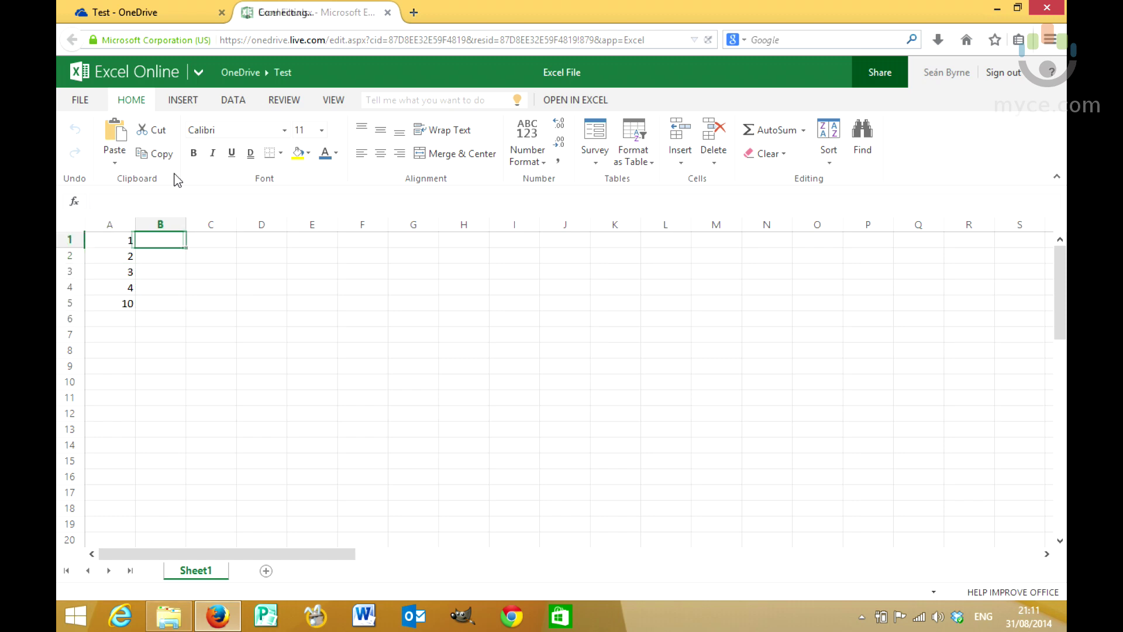
{"action": "type", "text": "2"}
{"action": "key", "text": "Return"}
{"action": "type", "text": "3"}
{"action": "key", "text": "Return"}
{"action": "type", "text": "4"}
{"action": "key", "text": "Return"}
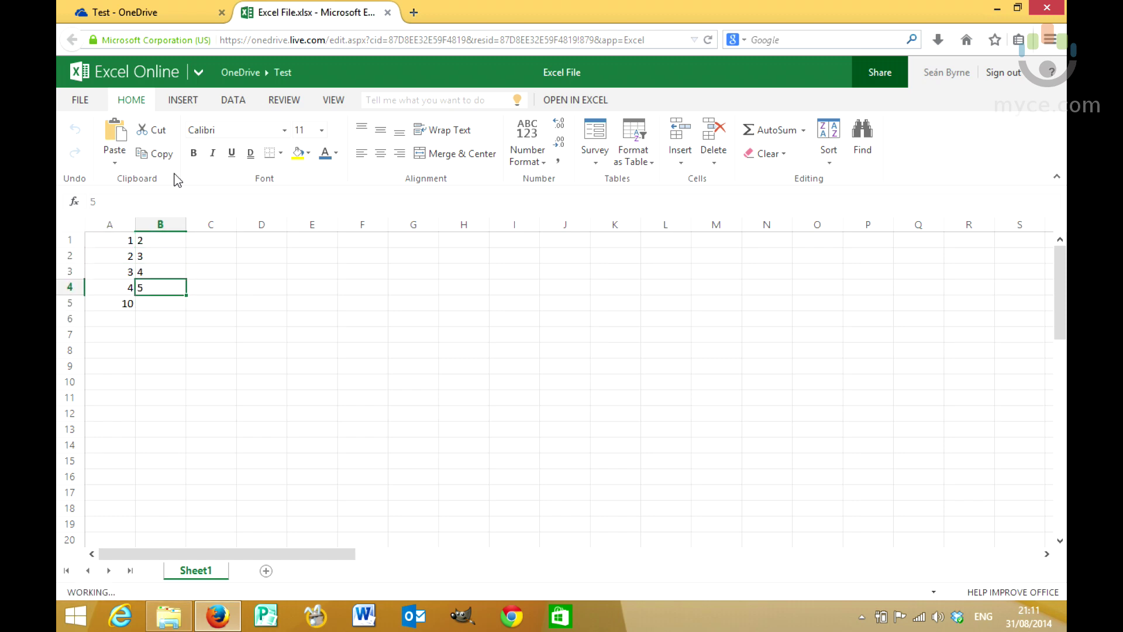
{"action": "key", "text": "Return"}
{"action": "type", "text": "=sum"}
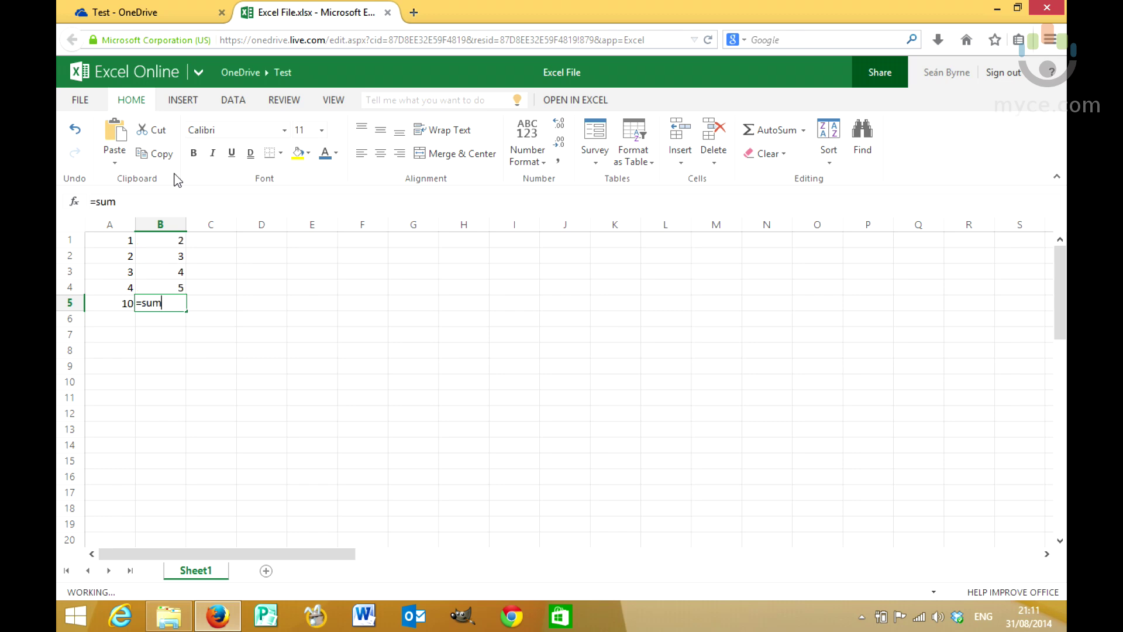
{"action": "type", "text": "("}
- Sum B1:B4 into B5 for 14, then sum A5:B5 into C5 to show 24
{"action": "left_click_drag", "start_coordinate": [180, 244], "coordinate": [175, 296]}
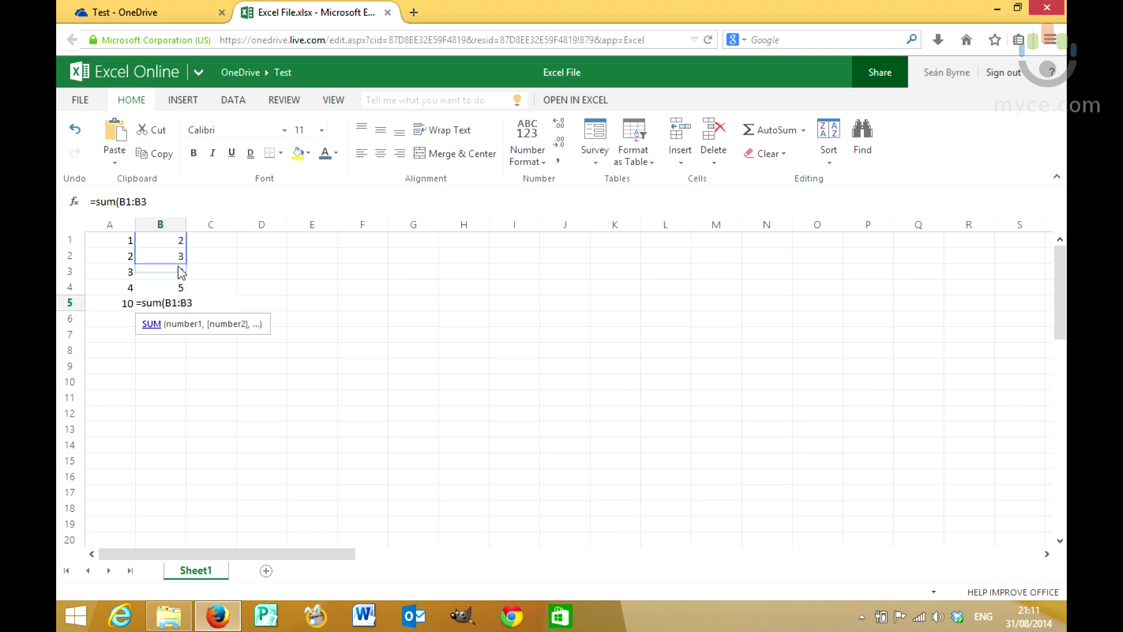
{"action": "key", "text": "Return"}
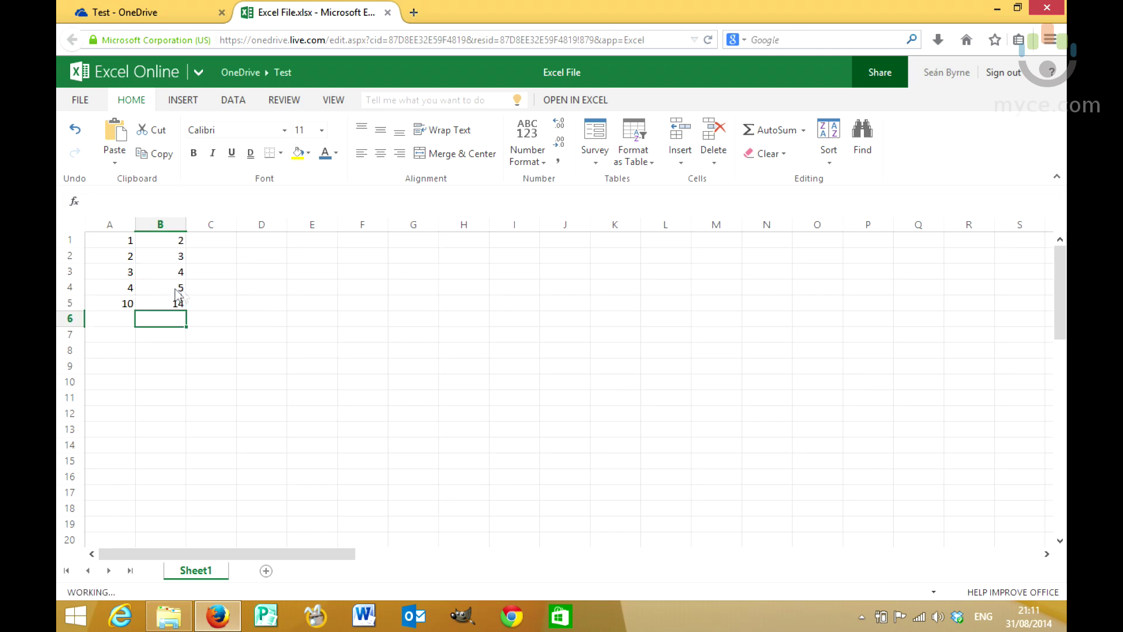
{"action": "left_click", "coordinate": [213, 304]}
{"action": "type", "text": "=sum"}
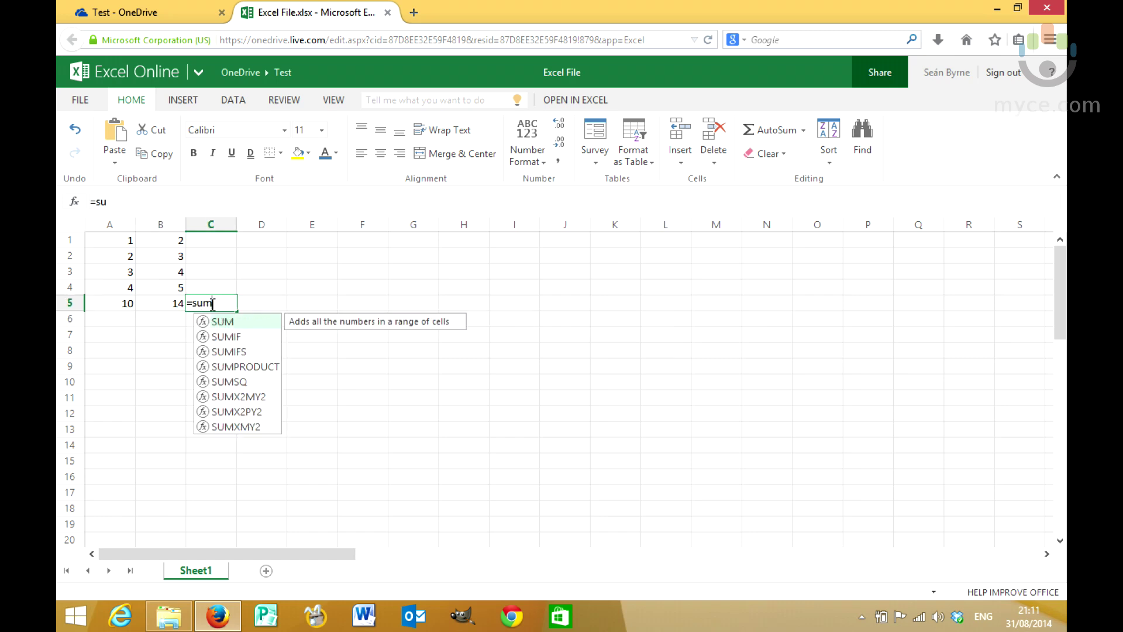
{"action": "type", "text": "("}
{"action": "left_click_drag", "start_coordinate": [123, 304], "coordinate": [161, 311]}
{"action": "type", "text": ")"}
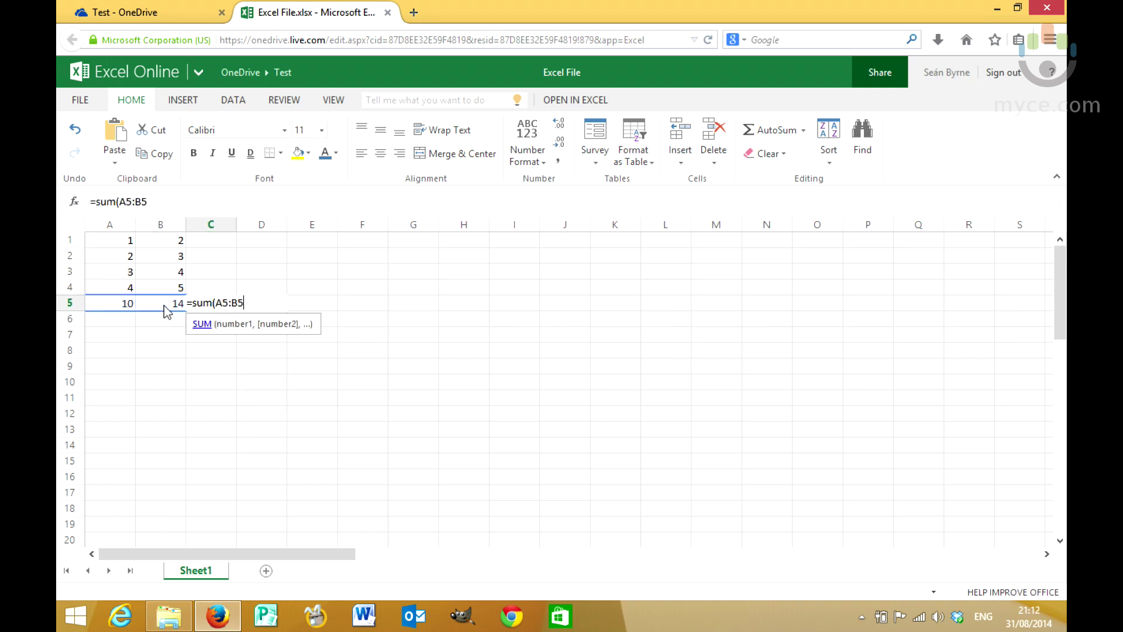
{"action": "key", "text": "Return"}
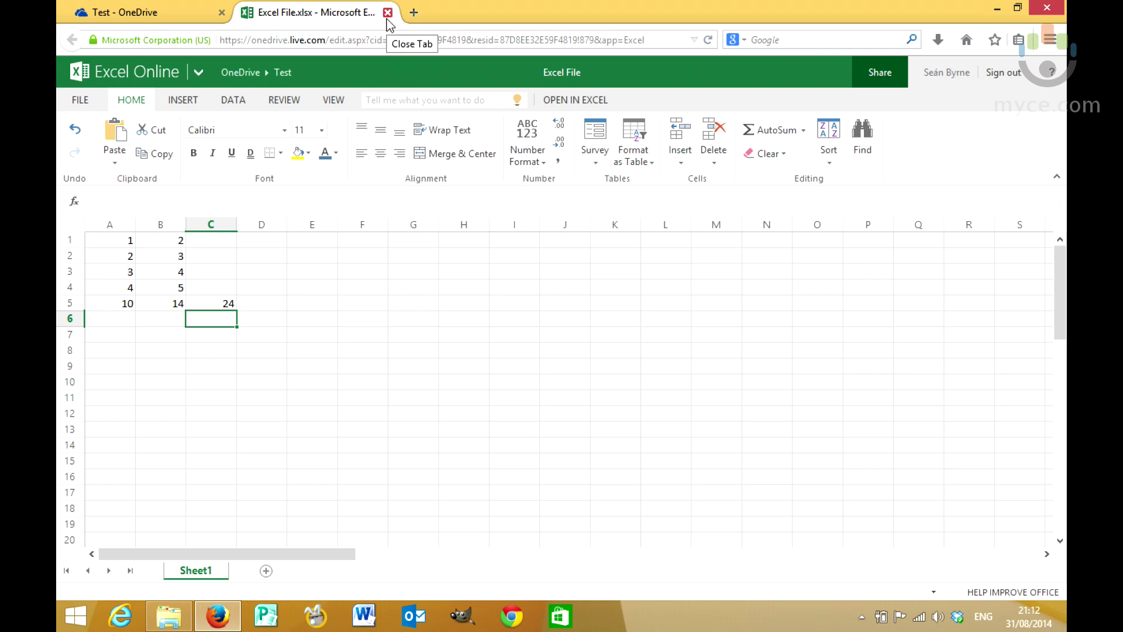
- Close the Excel Online workbook and minimize Firefox to reveal the local Test folder
{"action": "left_click", "coordinate": [387, 13]}
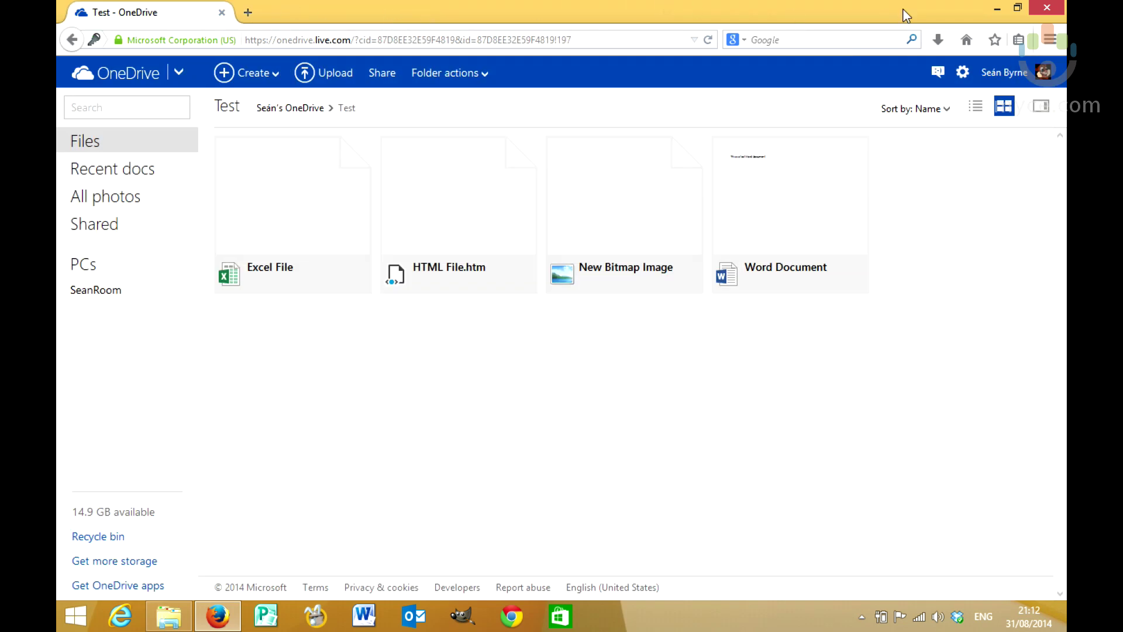
{"action": "left_click", "coordinate": [997, 11]}
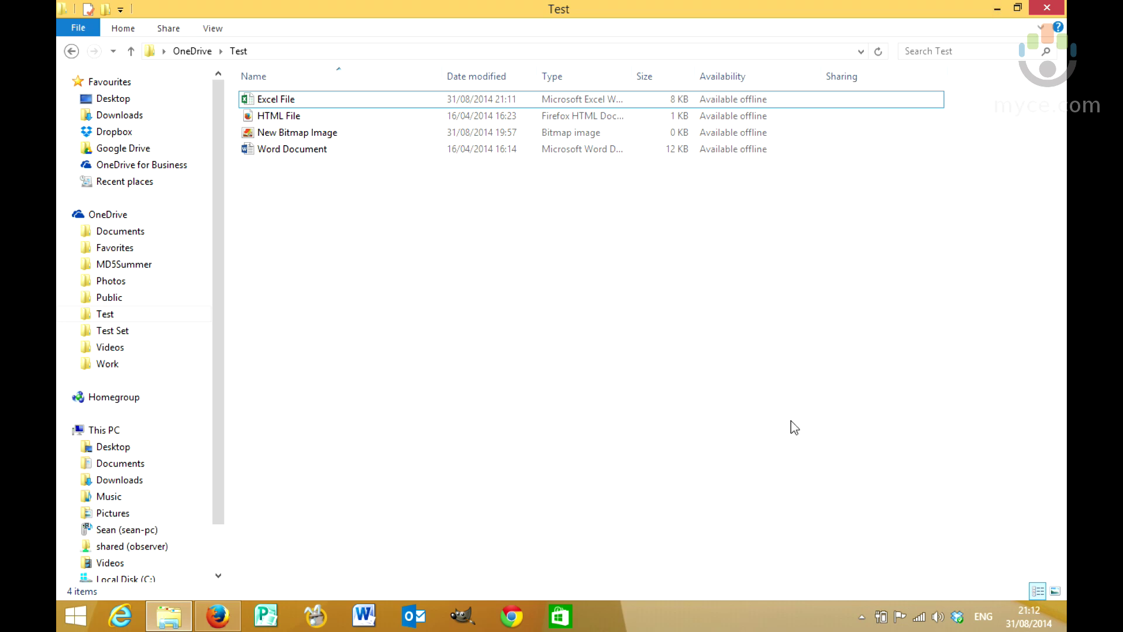
- Watch the OneDrive sync in the system tray until Excel File-Sean-W8LPC appears
{"action": "left_click", "coordinate": [862, 617]}
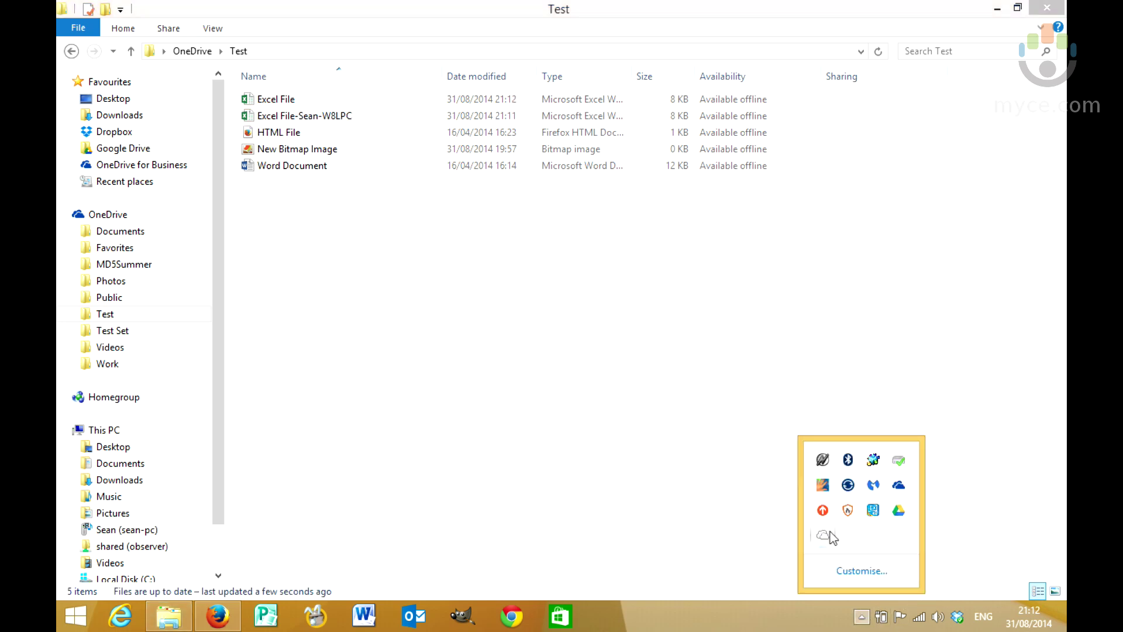
{"action": "left_click", "coordinate": [447, 362]}
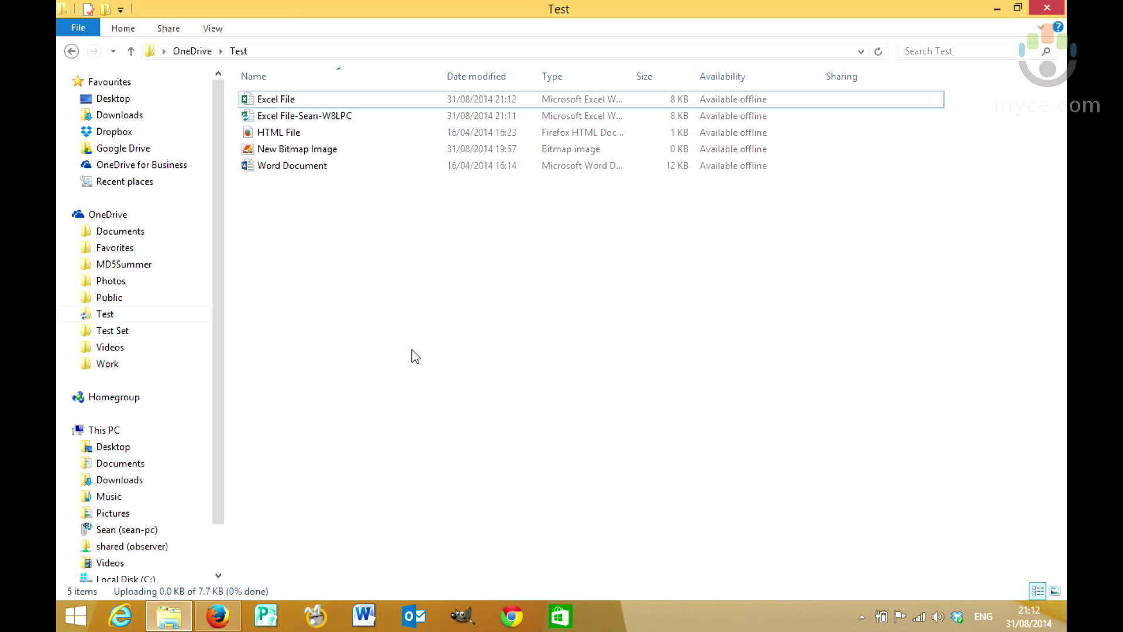
- Open the 1 KB Excel File in desktop Excel, dismiss the corrupt-format error and close Excel
{"action": "double_click", "coordinate": [270, 100]}
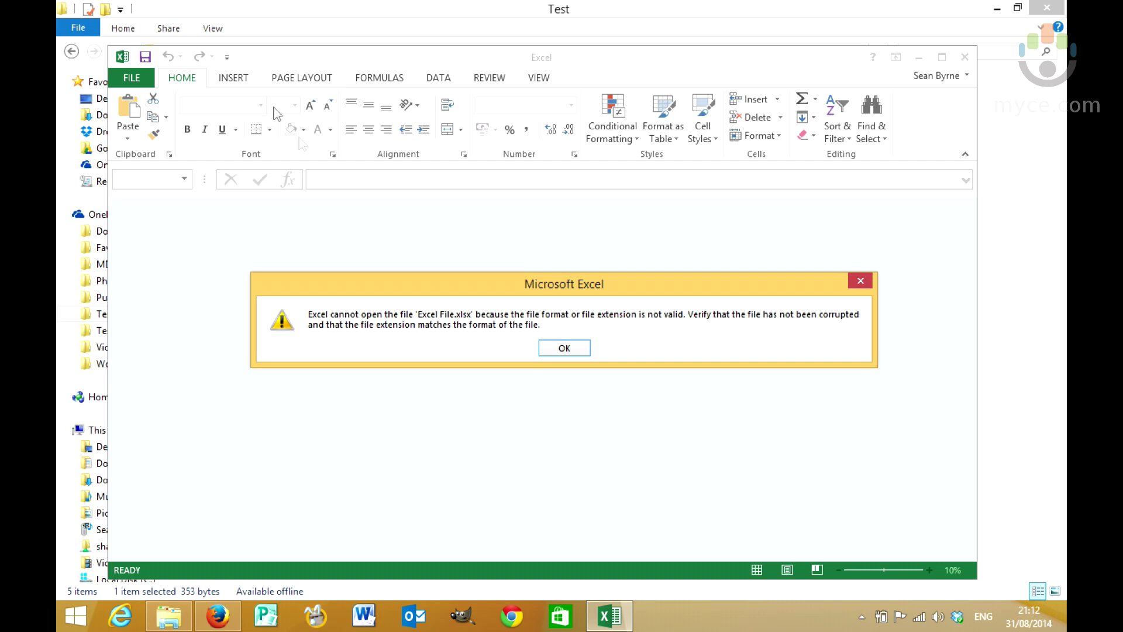
{"action": "left_click", "coordinate": [564, 348]}
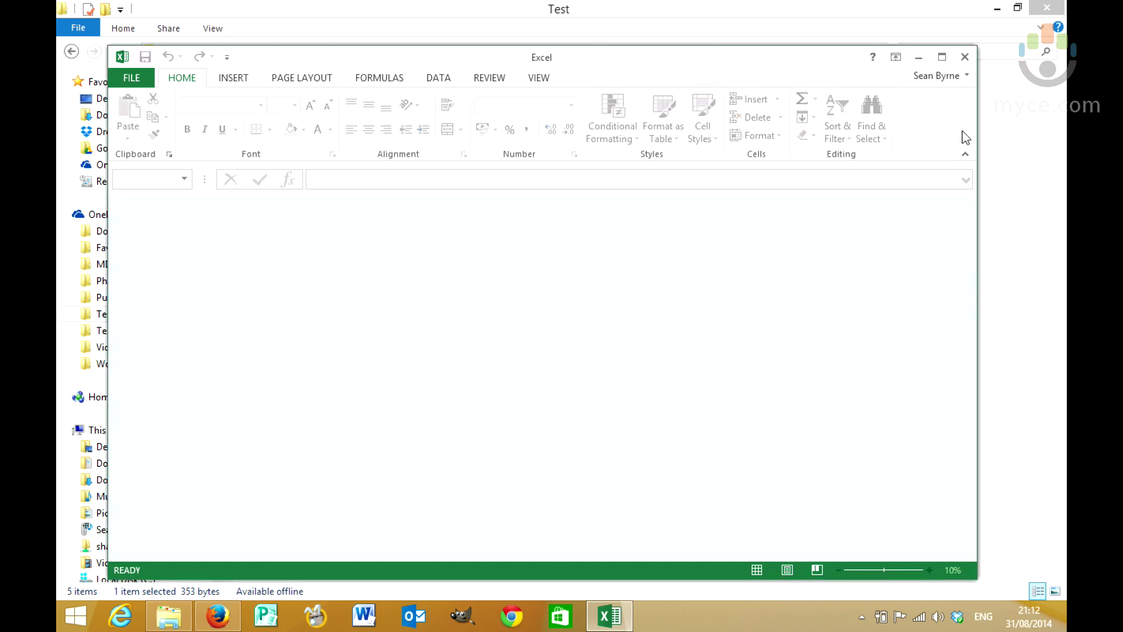
{"action": "left_click", "coordinate": [964, 57]}
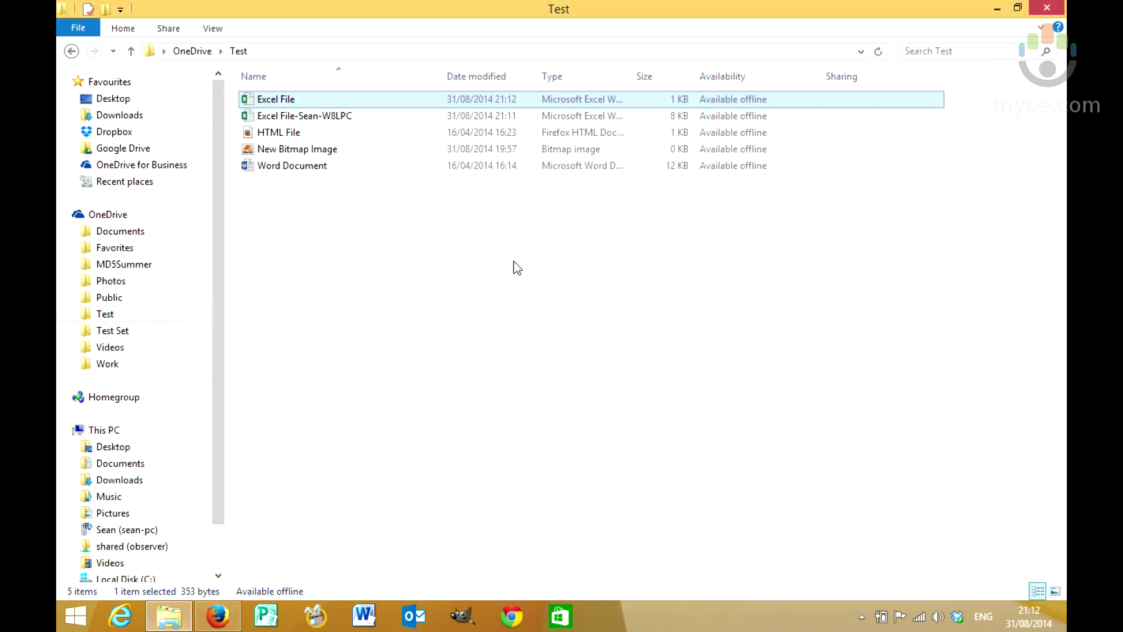
- Copy Excel File and paste it into the Dropbox folder
{"action": "right_click", "coordinate": [277, 100]}
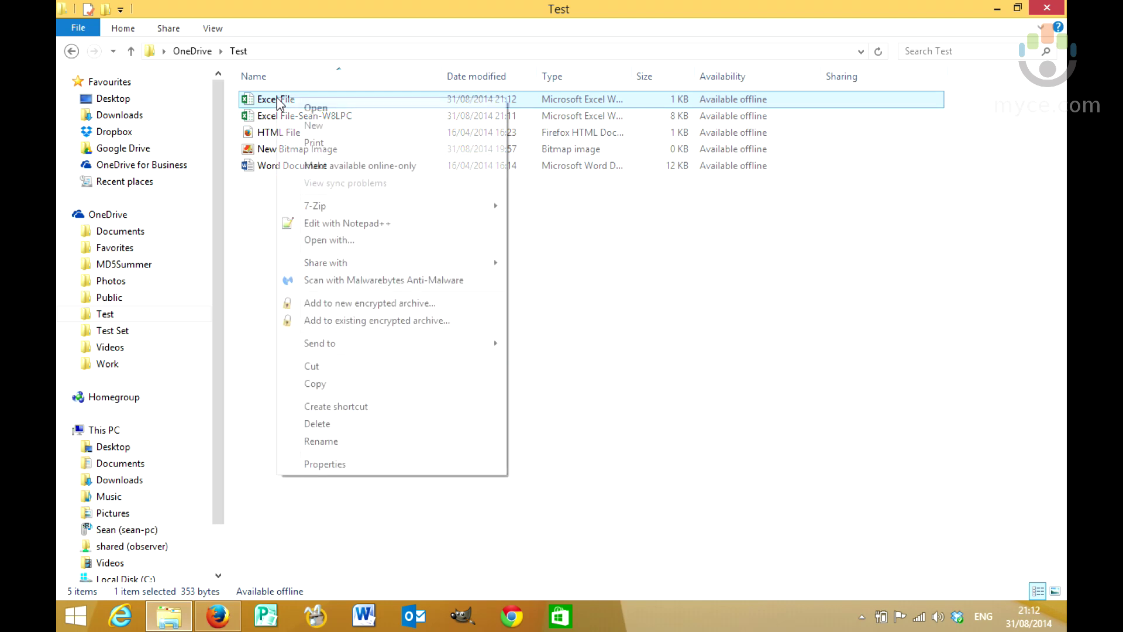
{"action": "left_click", "coordinate": [331, 383]}
{"action": "left_click", "coordinate": [112, 132]}
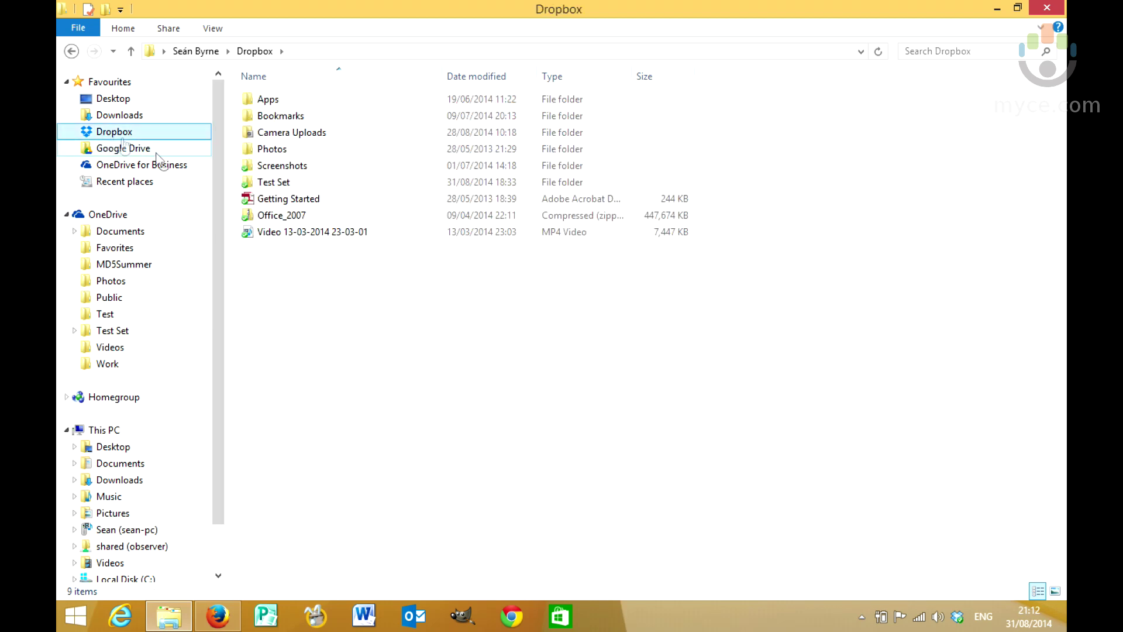
{"action": "right_click", "coordinate": [282, 296]}
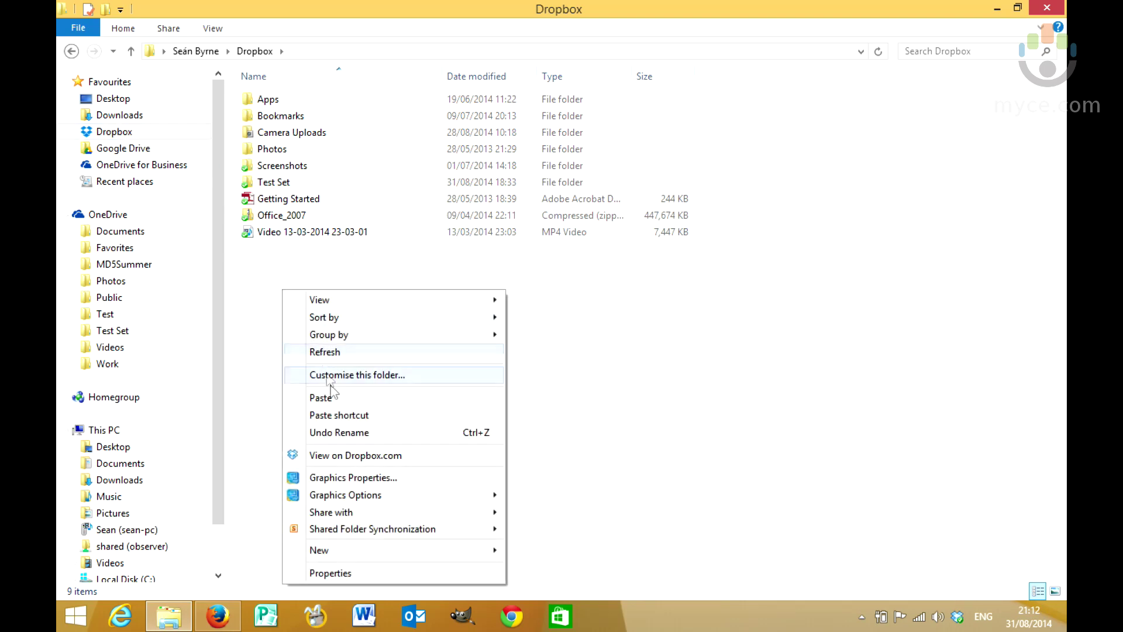
{"action": "left_click", "coordinate": [335, 403]}
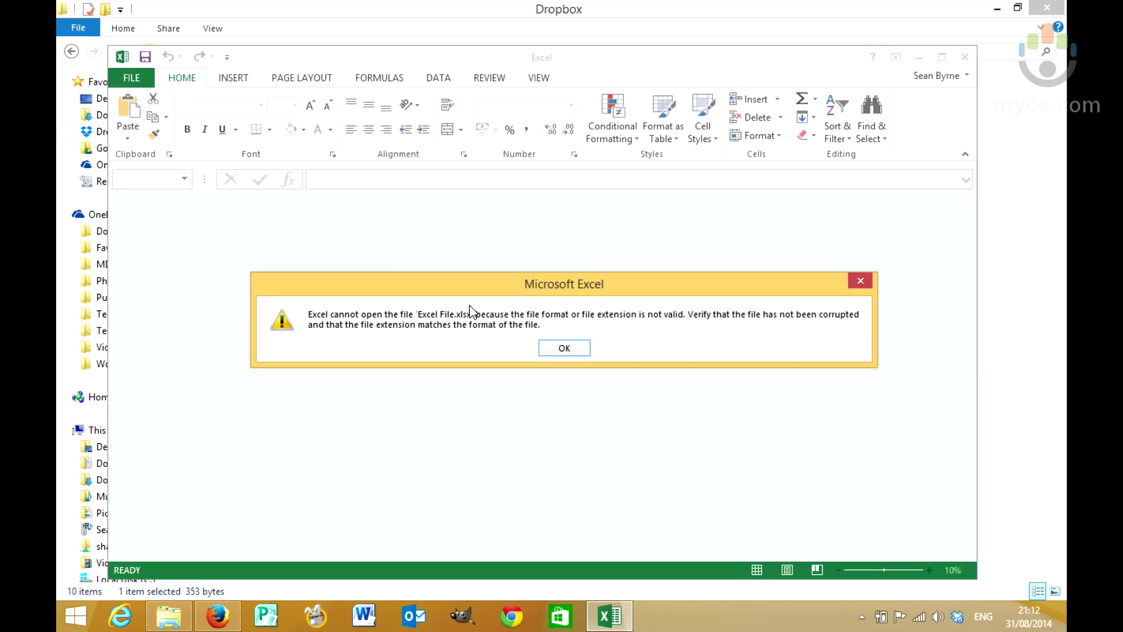
- Open the Dropbox copy, dismiss the cannot-open error and close Excel
{"action": "left_click", "coordinate": [569, 349]}
{"action": "left_click", "coordinate": [964, 56]}
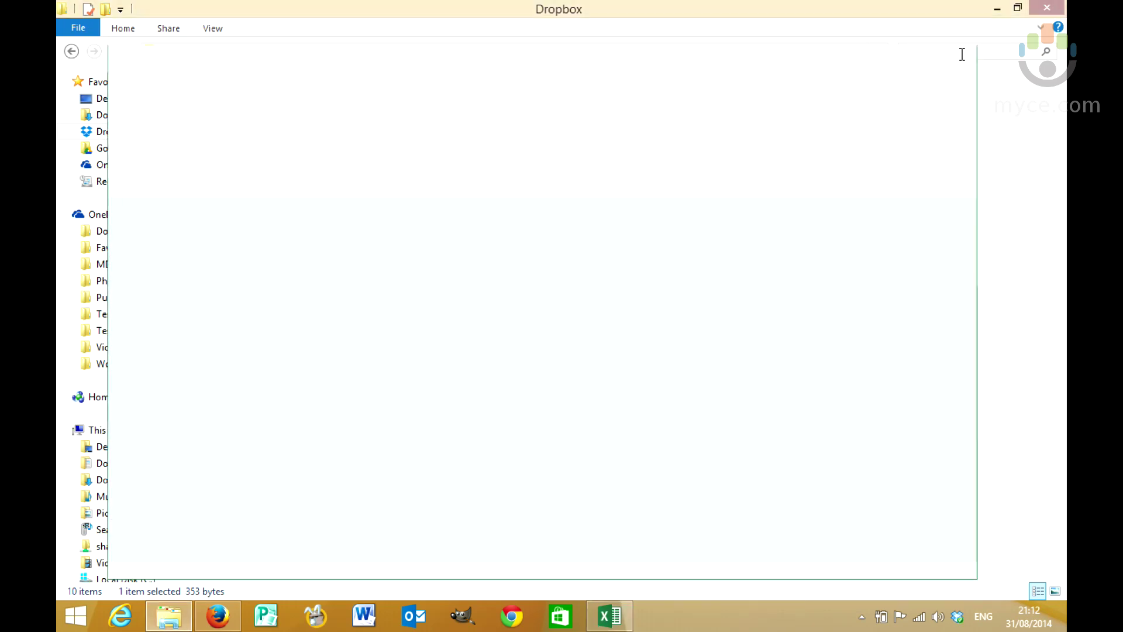
- Bring back Firefox showing the OneDrive Test folder with Excel File listed
{"action": "left_click", "coordinate": [220, 618]}
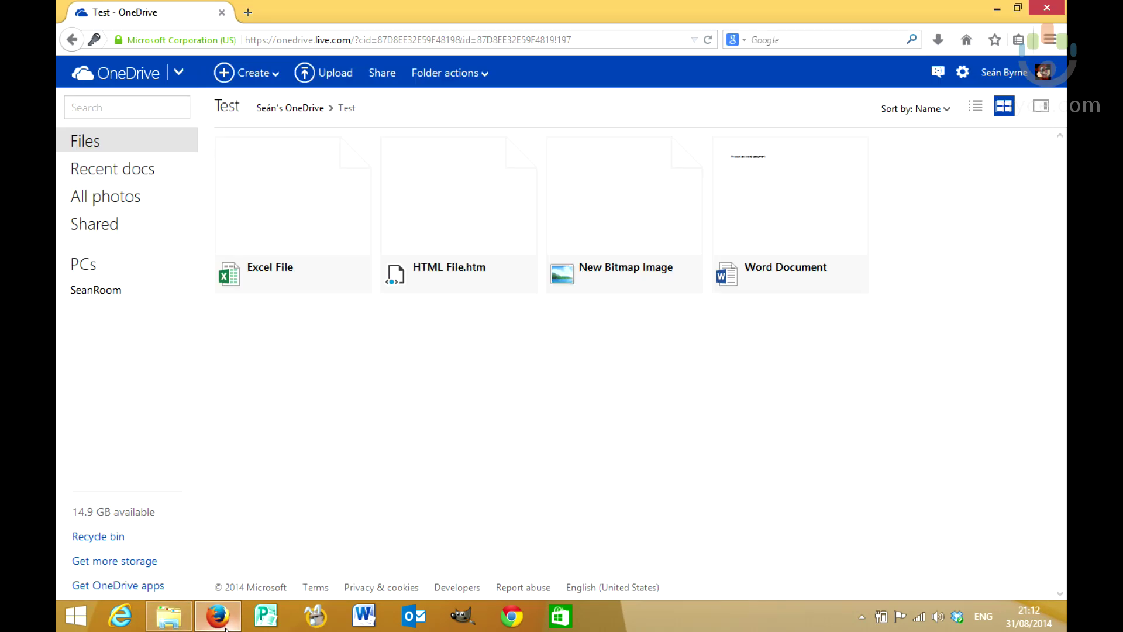